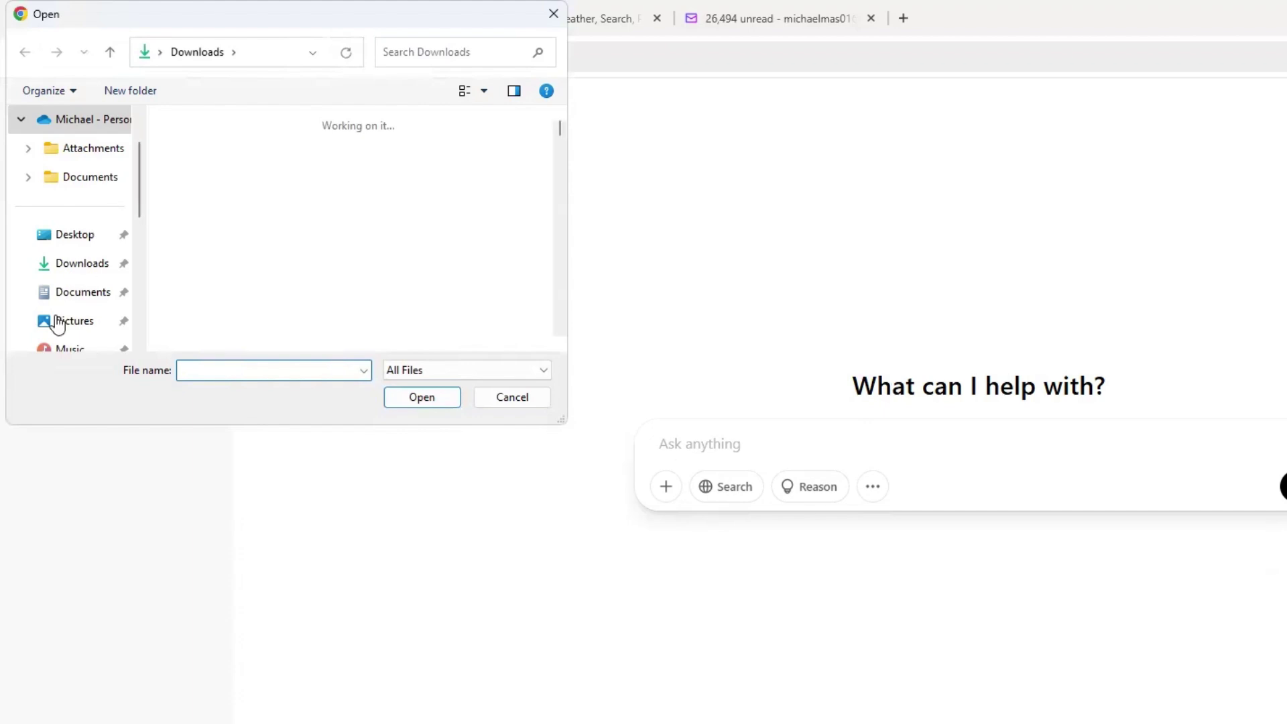
left_click(64, 321)
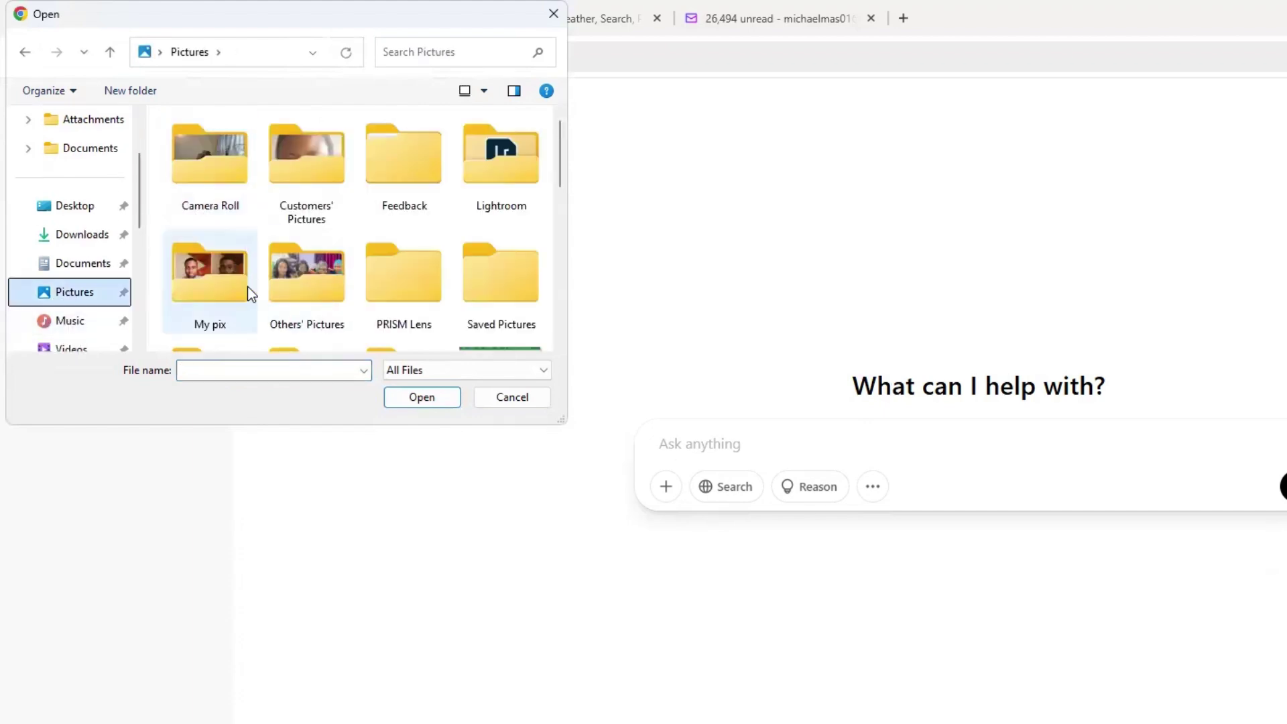
double_click(197, 289)
left_click(201, 167)
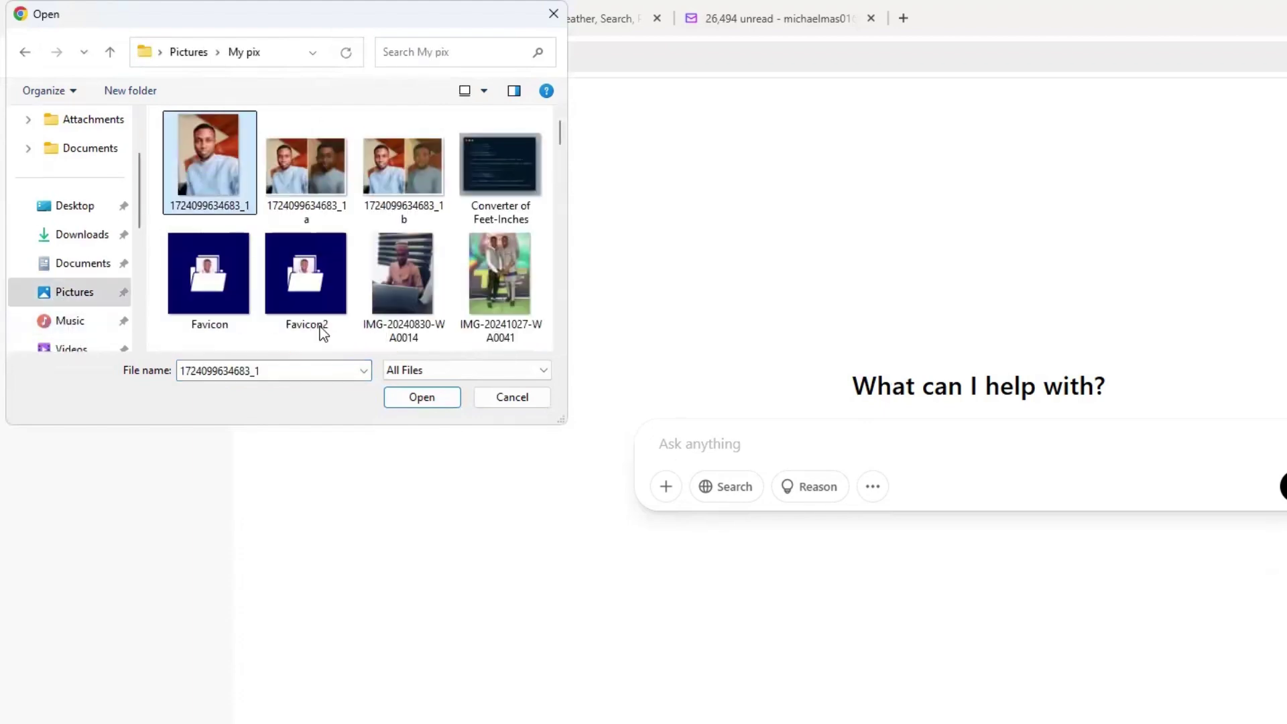
left_click(403, 398)
Send the prompt "make it 3d cartoon" with the attached photo.
type("ma")
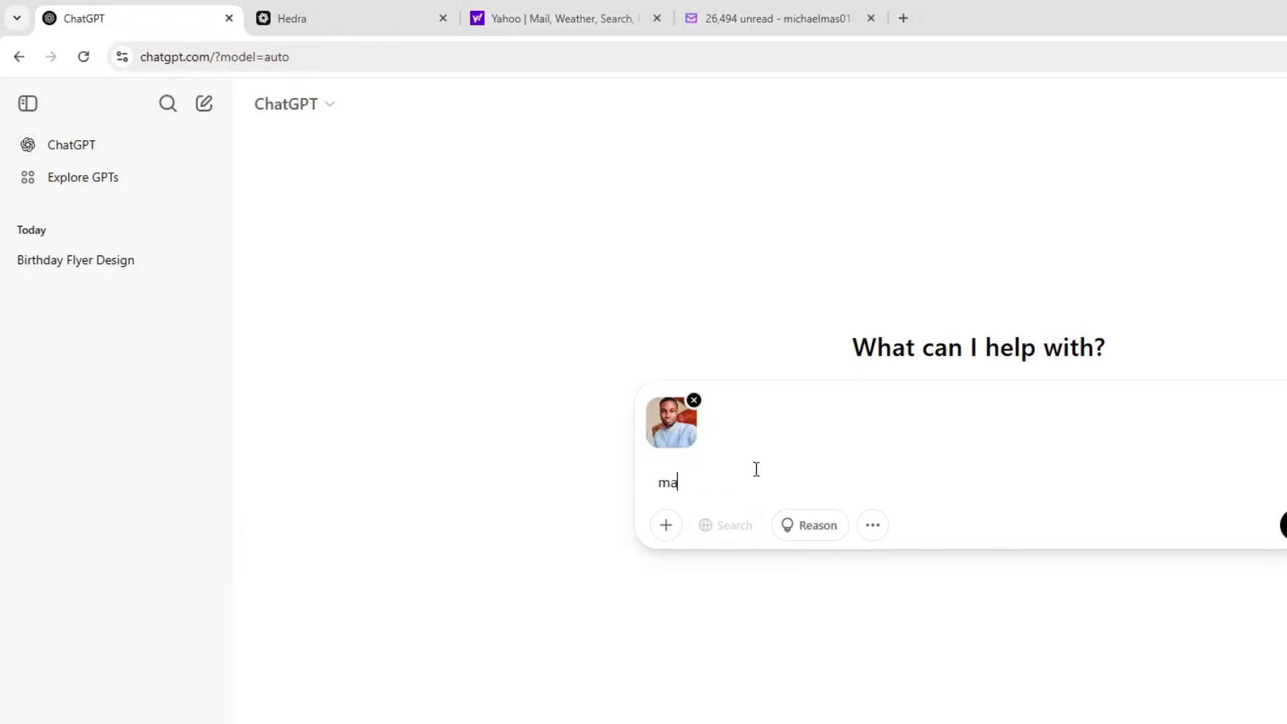
type("ke it ")
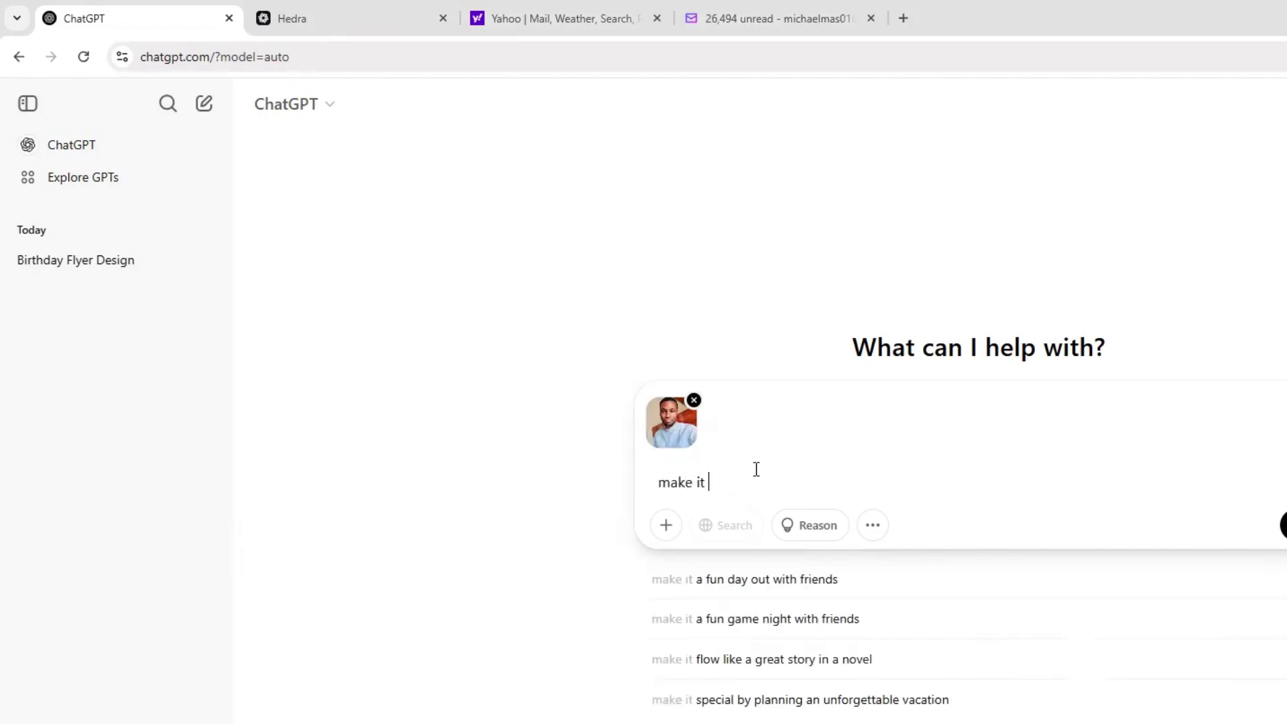
type("3d cart")
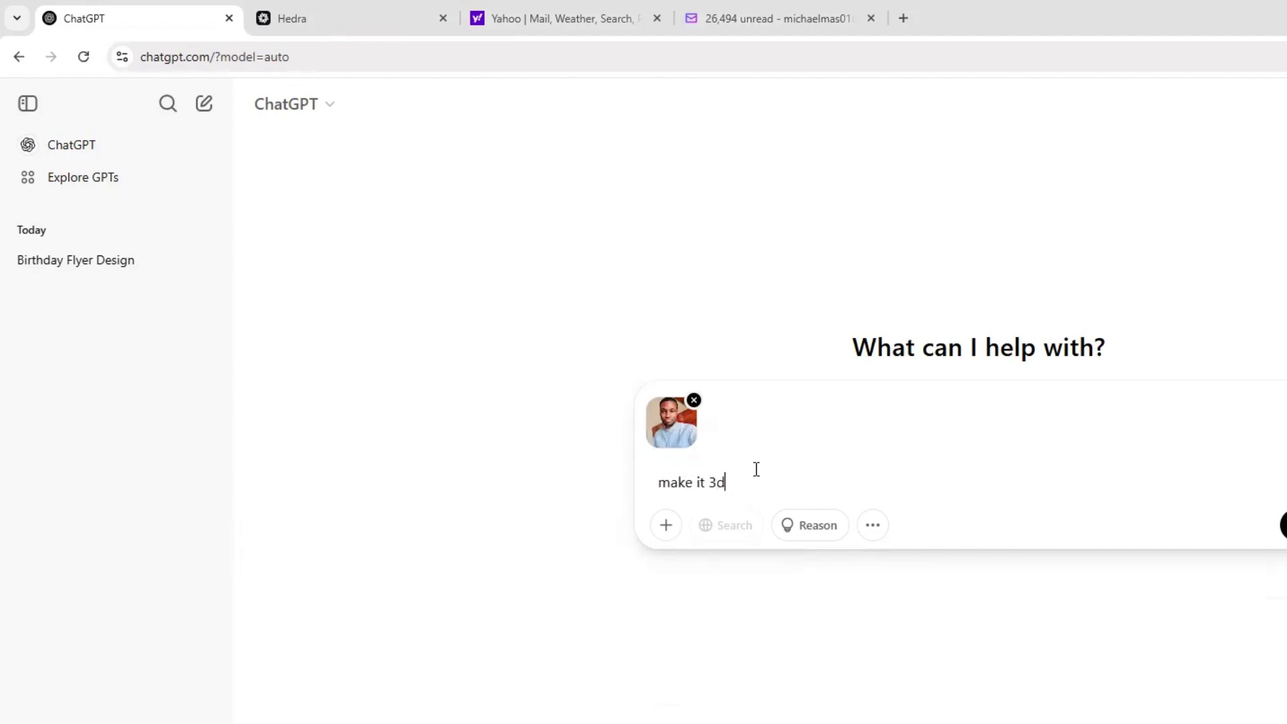
type("oon")
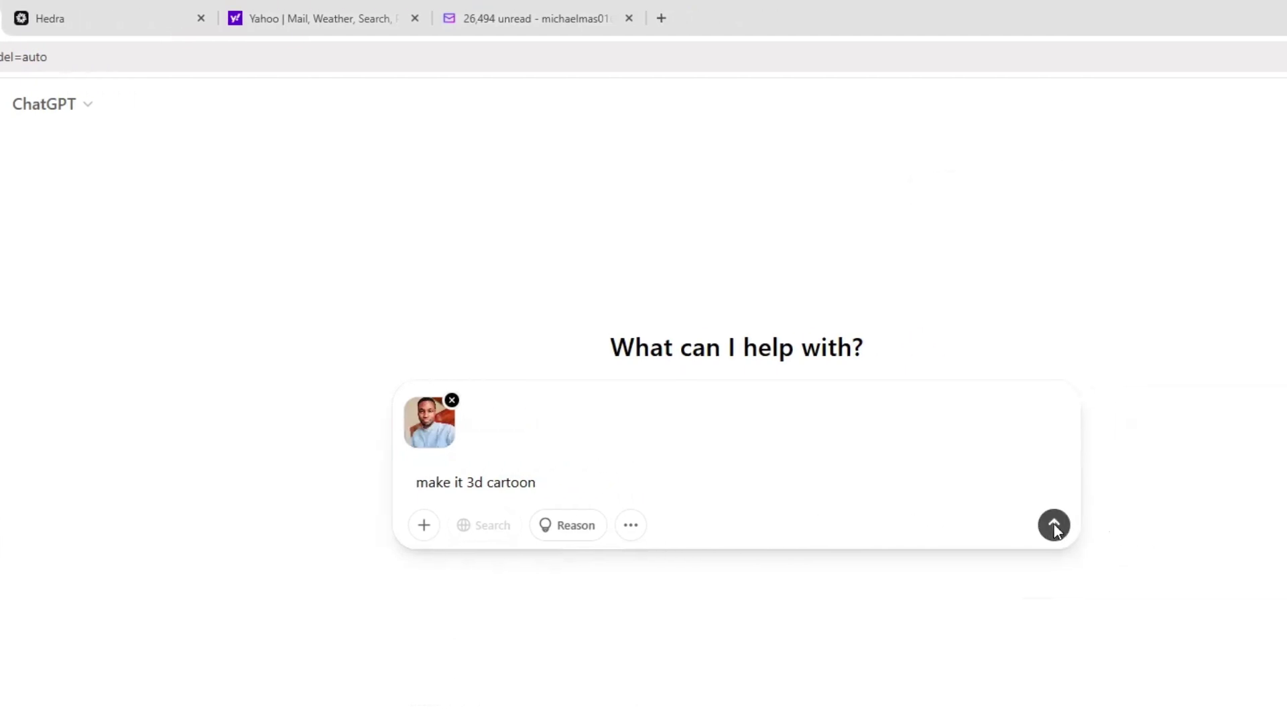
left_click(1054, 527)
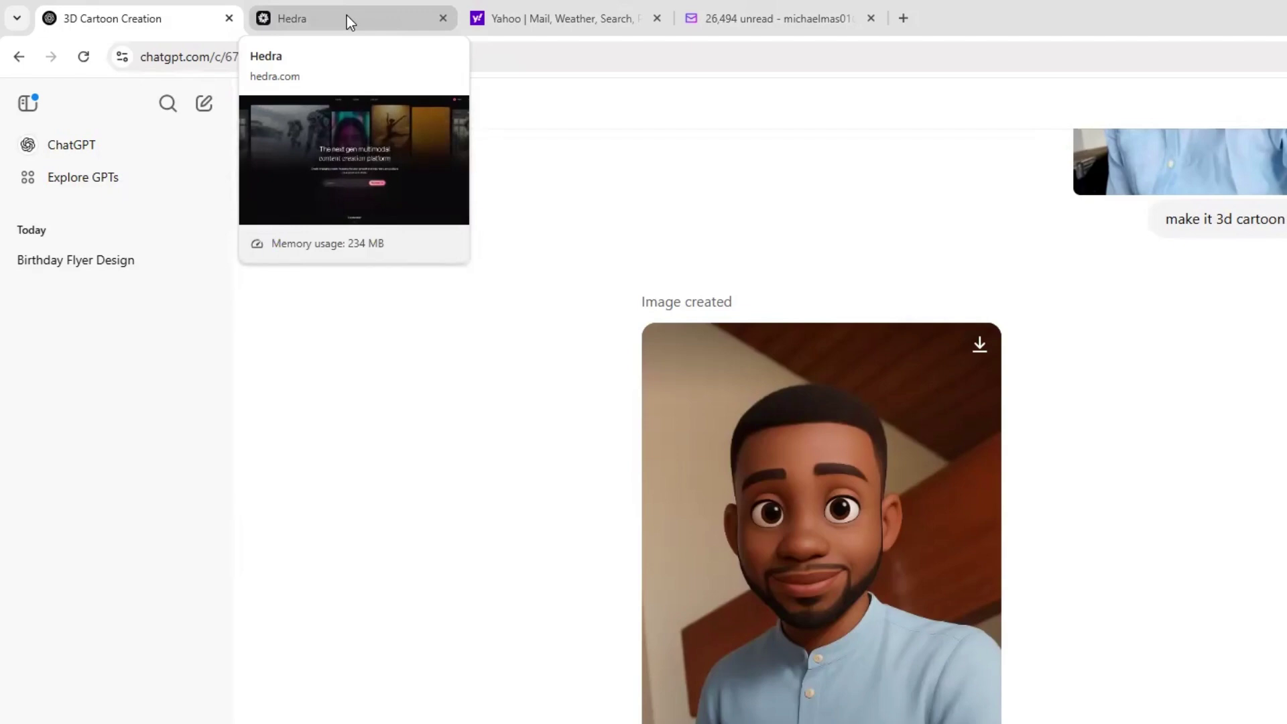
Switch to the Hedra website and open its video creation page.
left_click(348, 20)
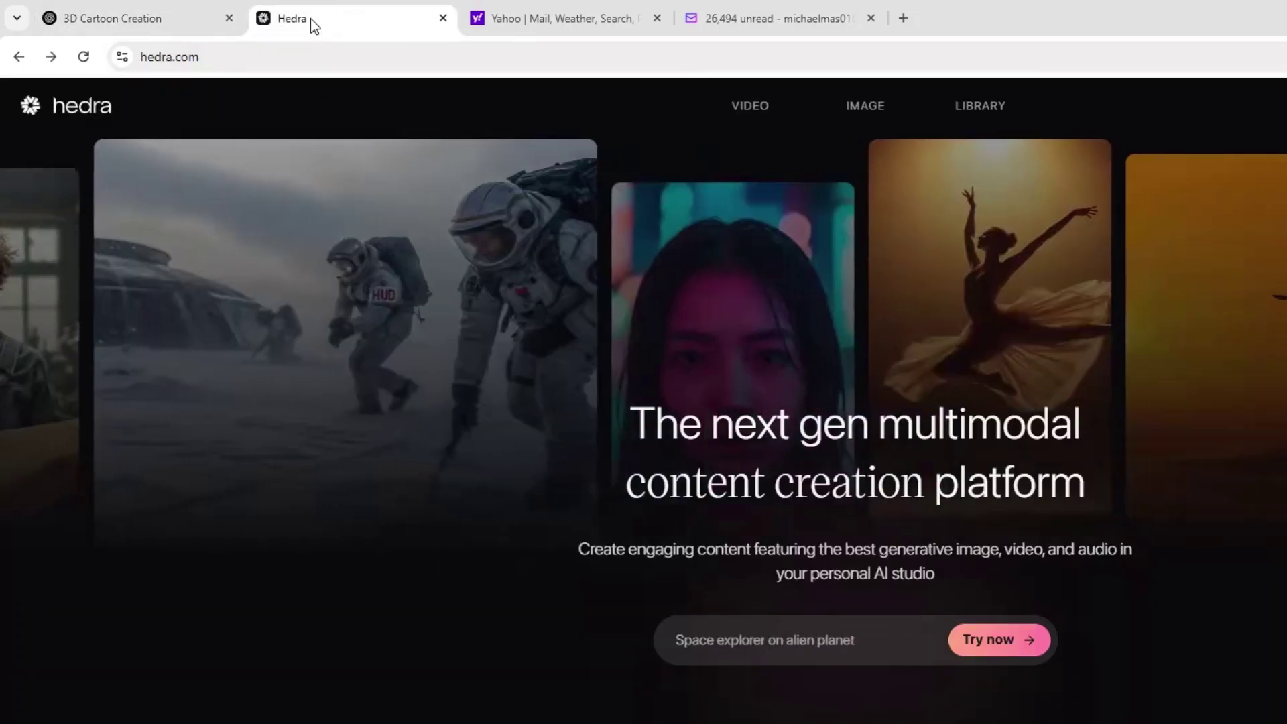
left_click_drag(198, 57, 149, 61)
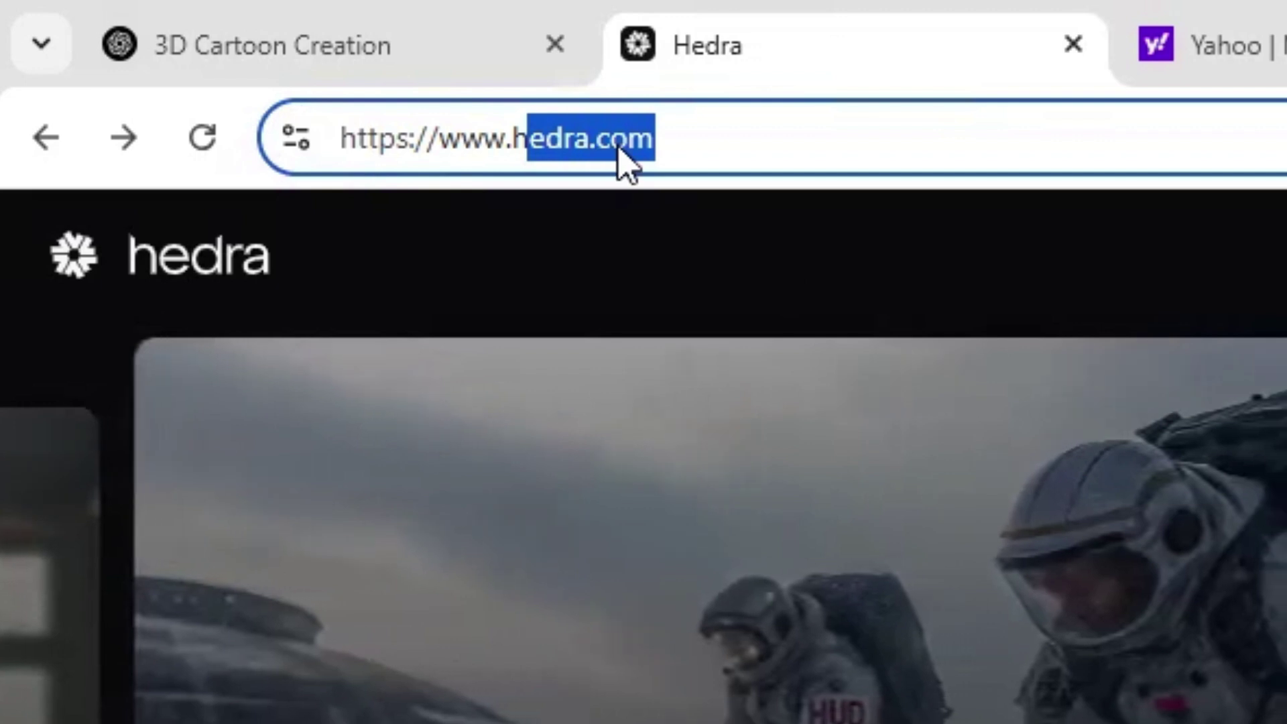
left_click(611, 141)
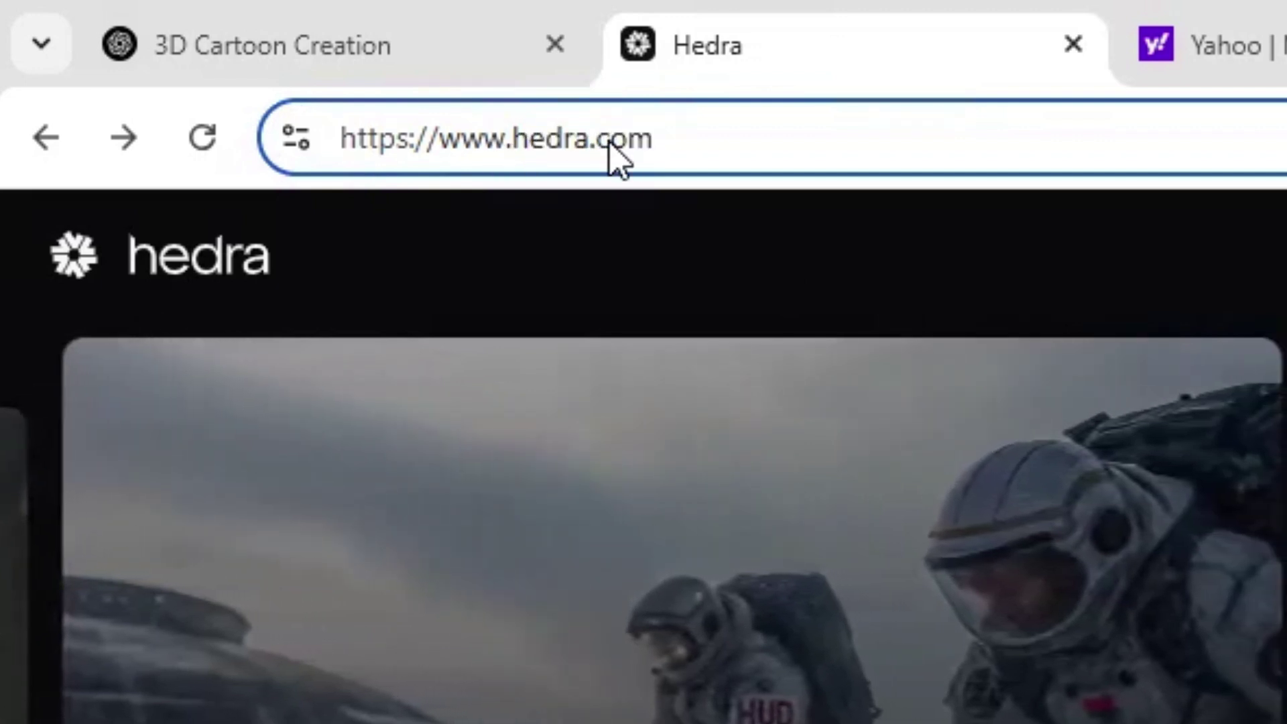
left_click_drag(695, 134, 549, 148)
left_click(819, 147)
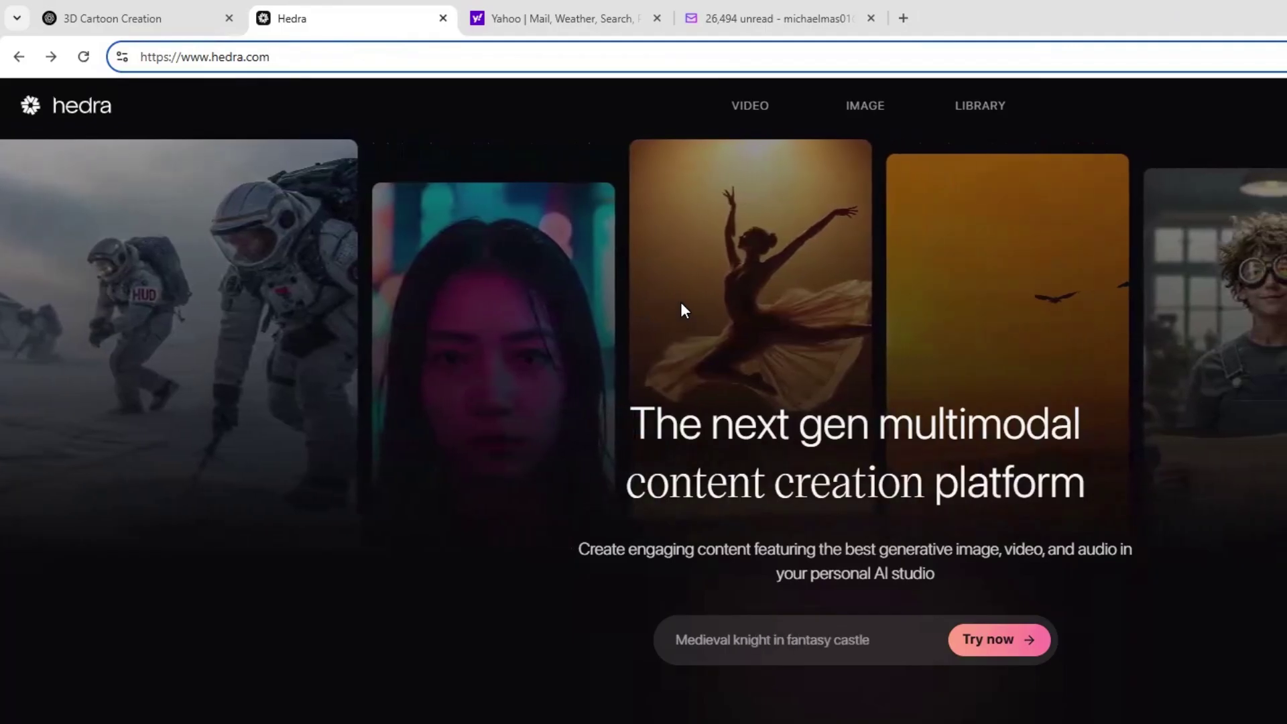
key("ctrl+4")
left_click(253, 35)
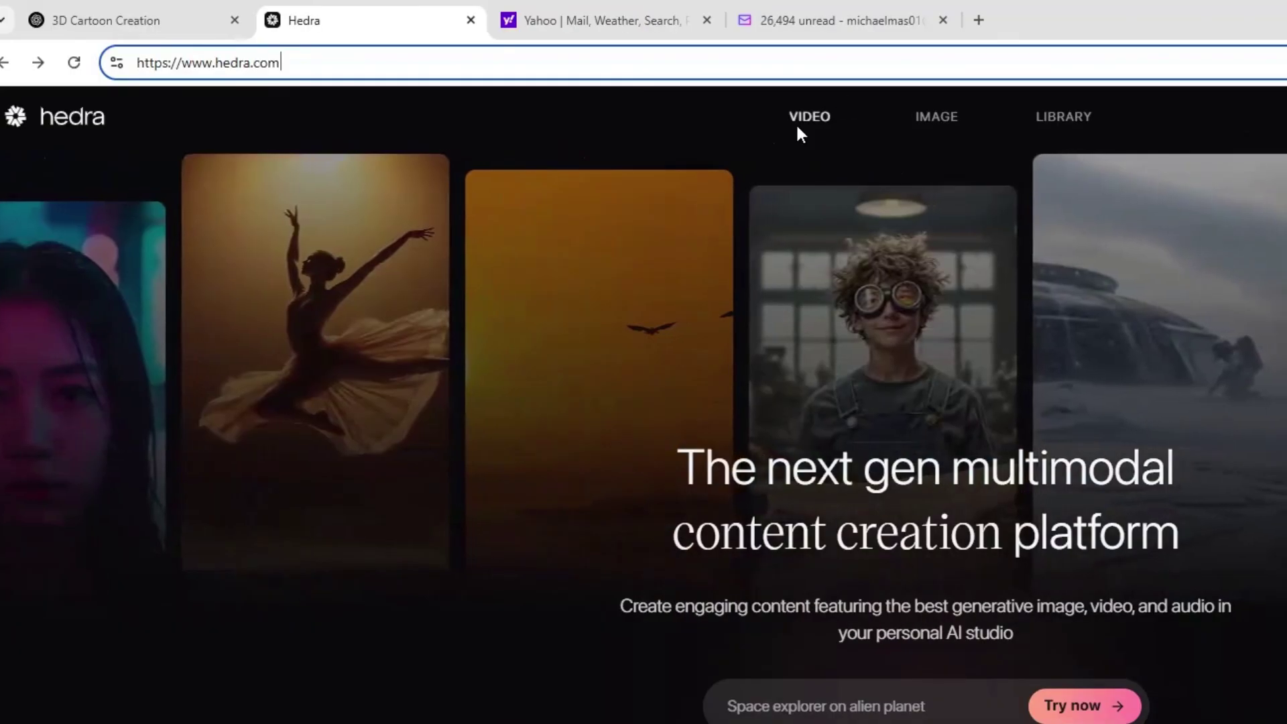
left_click(810, 115)
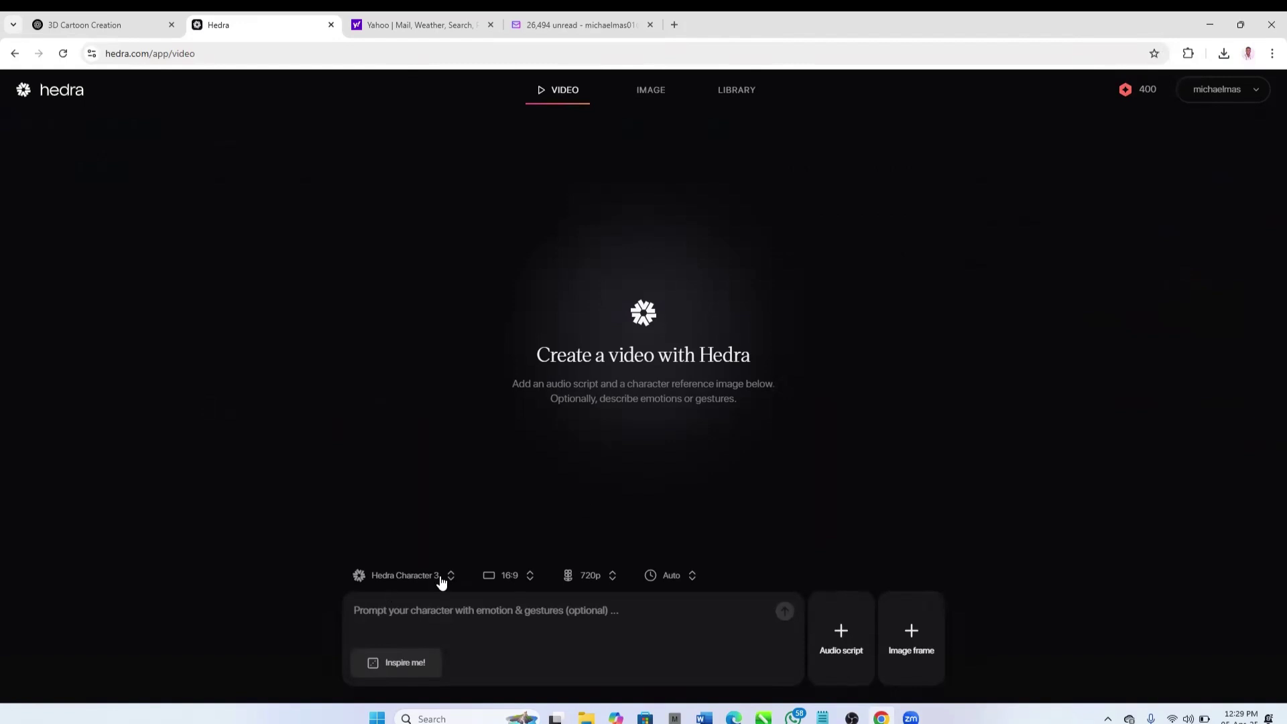
Upload "ChatGPT Image Apr 5, 2025, 12_28_08 PM" from Downloads as the video's image frame.
left_click(913, 631)
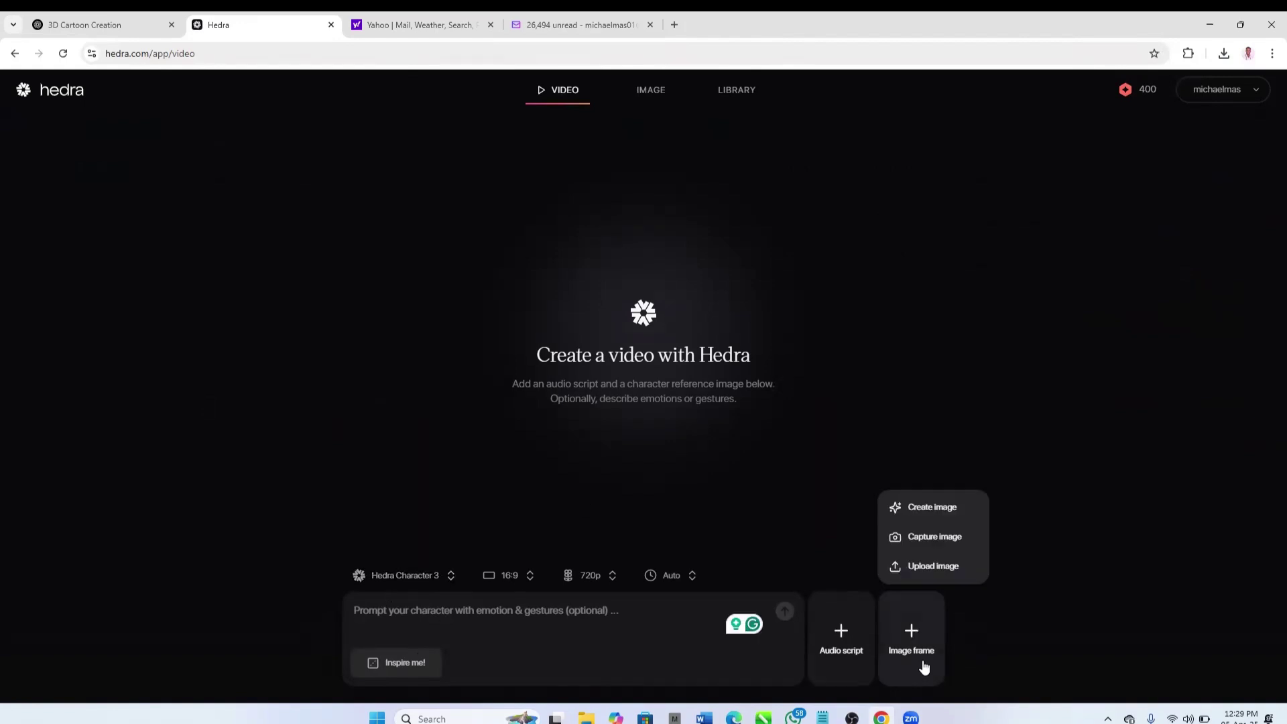
left_click(937, 569)
left_click(594, 500)
left_click(895, 575)
left_click(61, 207)
left_click(205, 128)
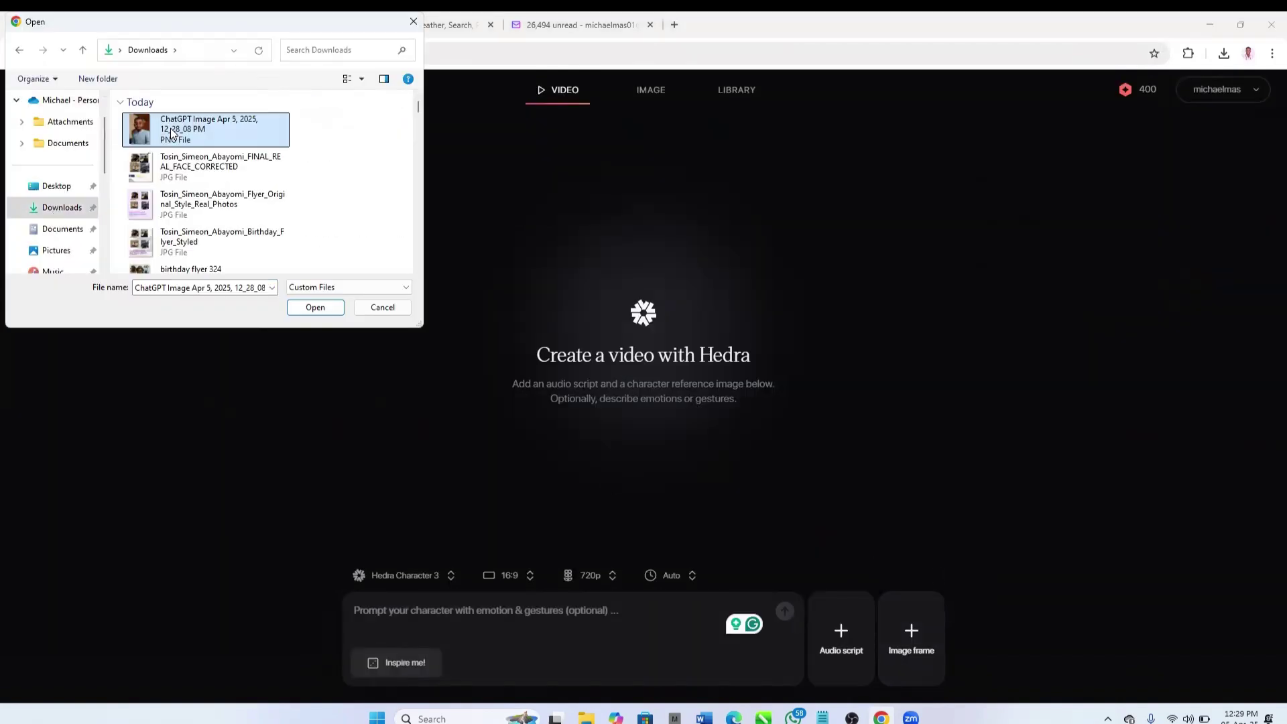
left_click(312, 308)
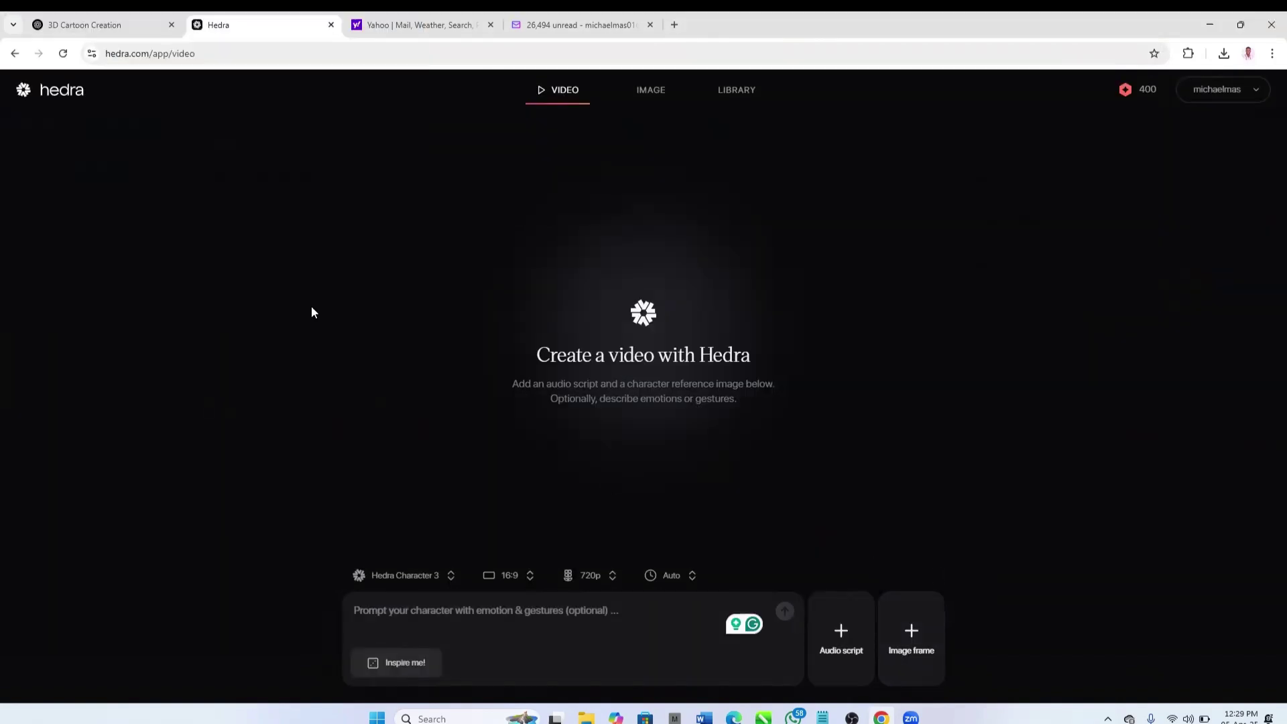
Record a voice clip about 24 seconds long for the audio script, allowing microphone access while visiting the site.
left_click(836, 639)
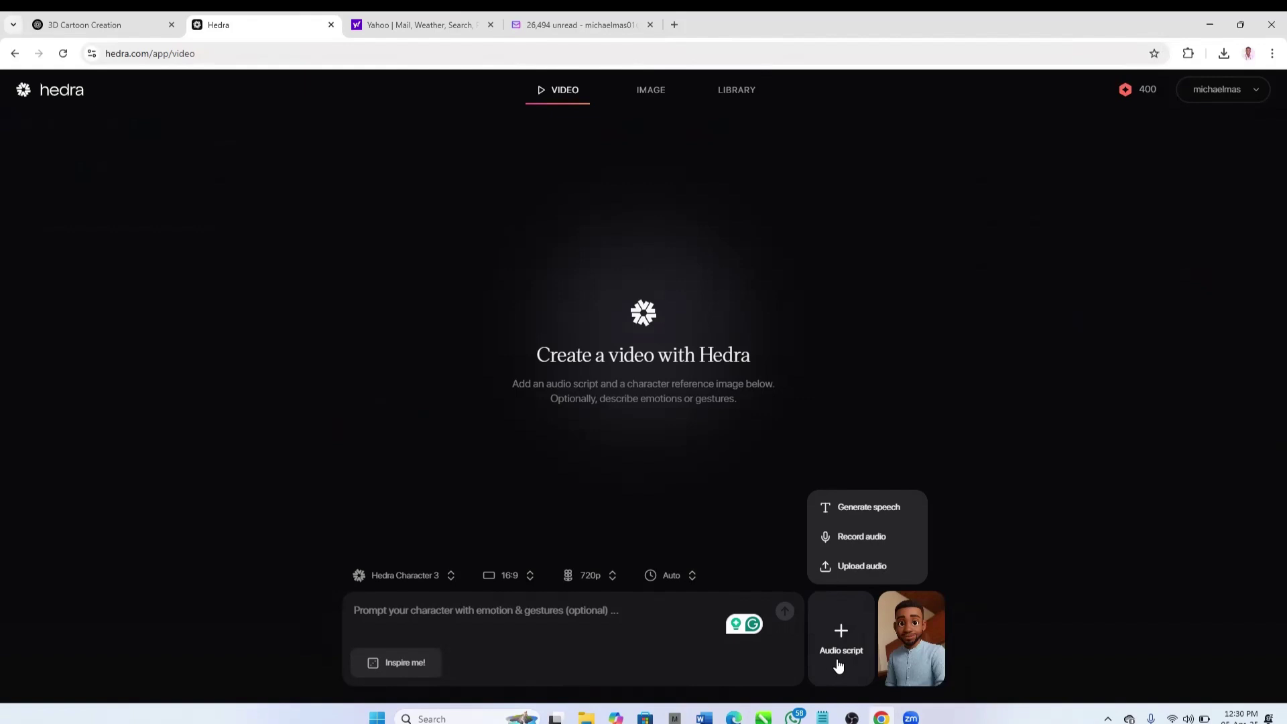
left_click(850, 541)
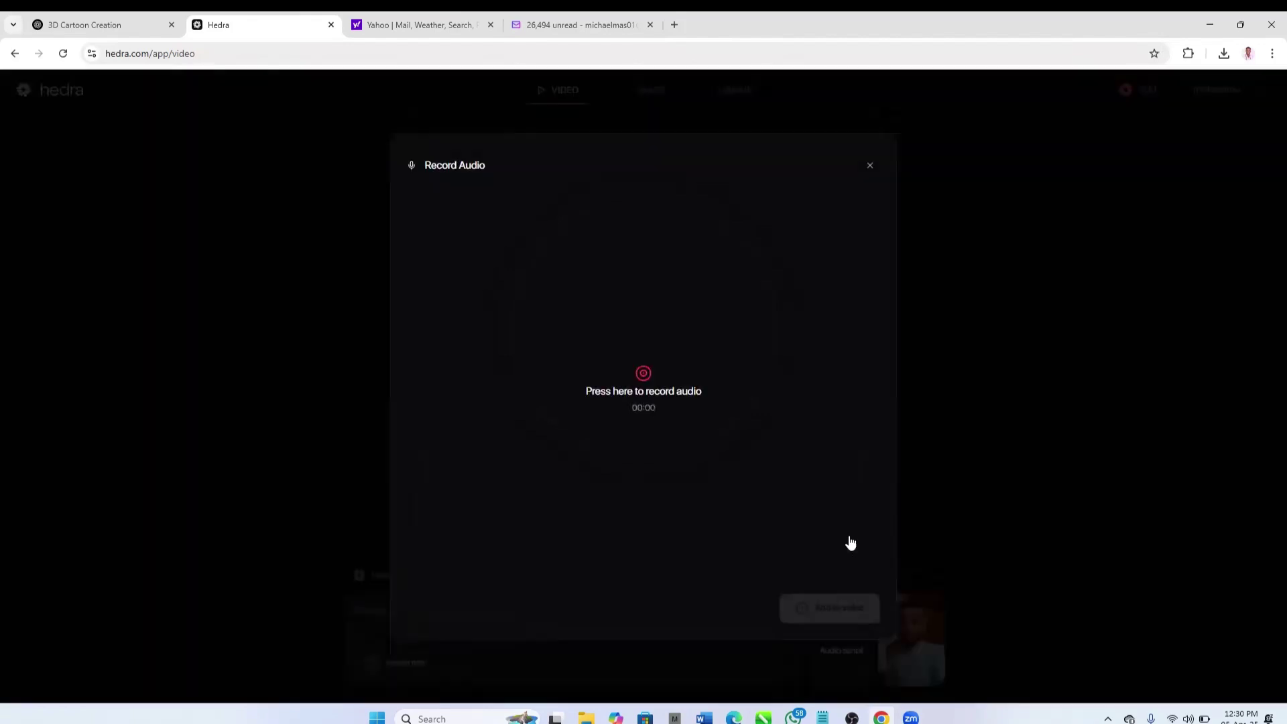
left_click(642, 377)
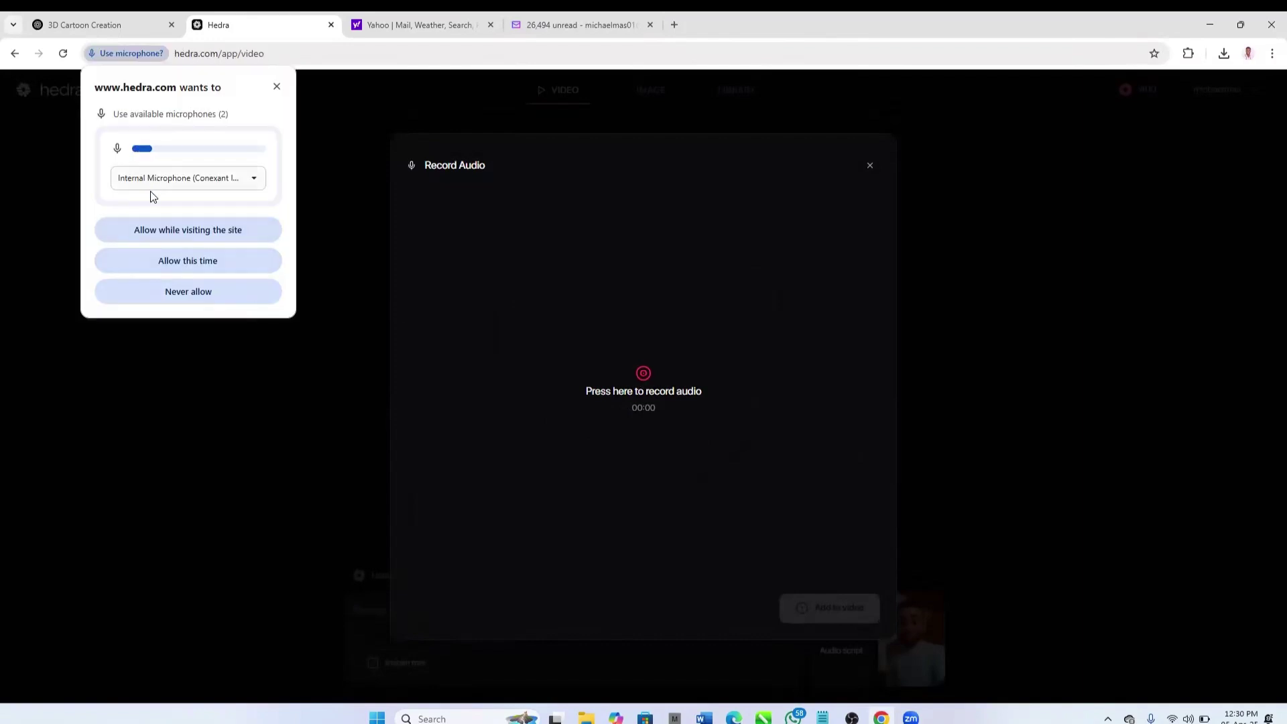
left_click(189, 230)
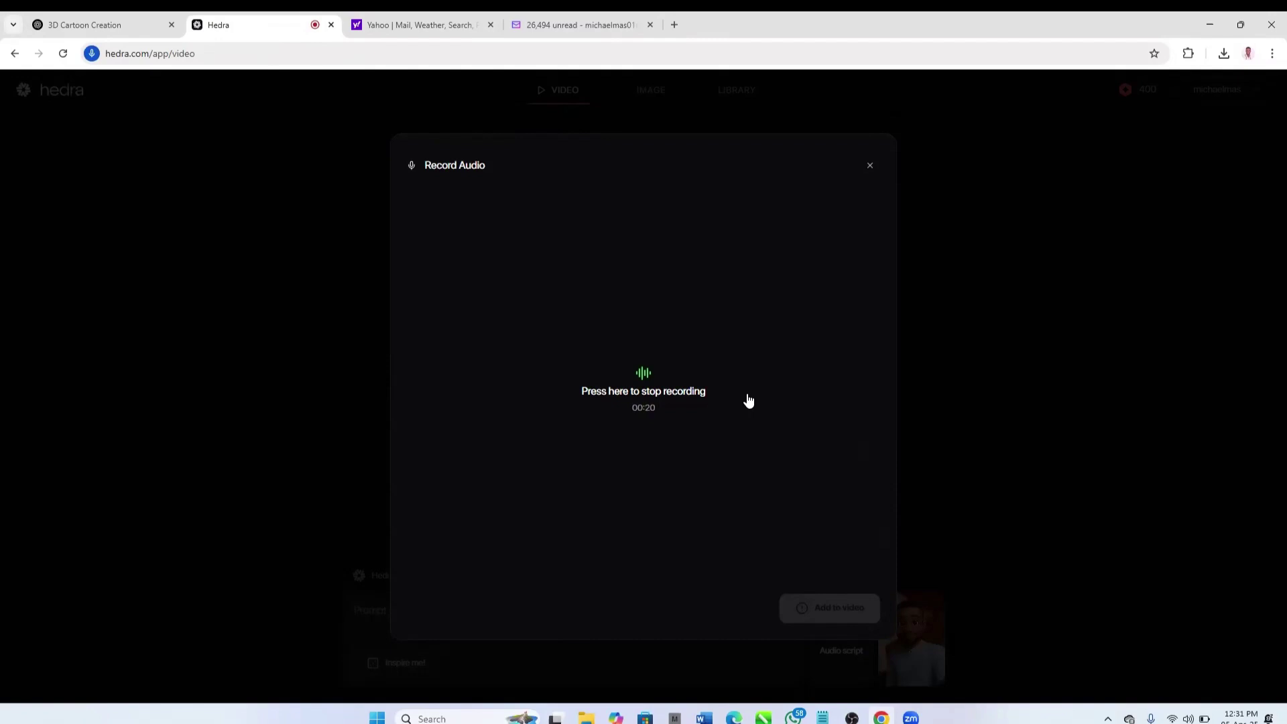
left_click(654, 410)
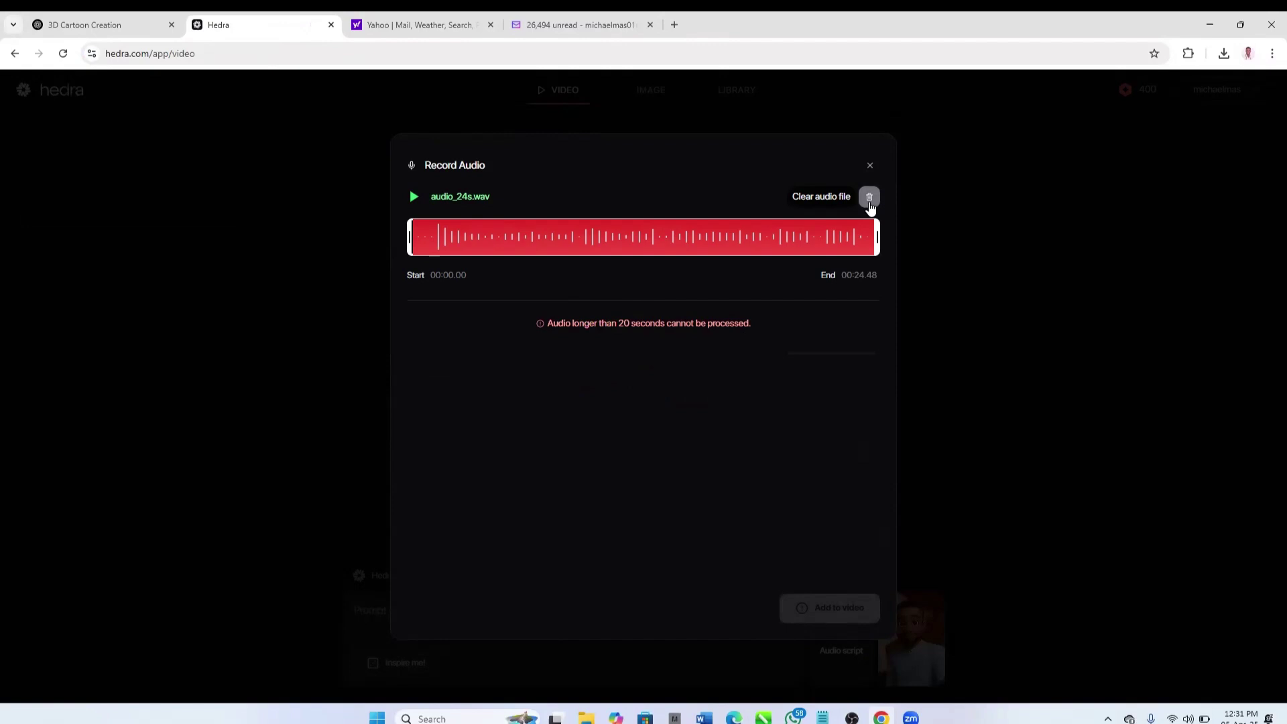
Replace the voice clip with a new recording about 20 seconds long and add it to the video with background noise removal enabled.
left_click(870, 197)
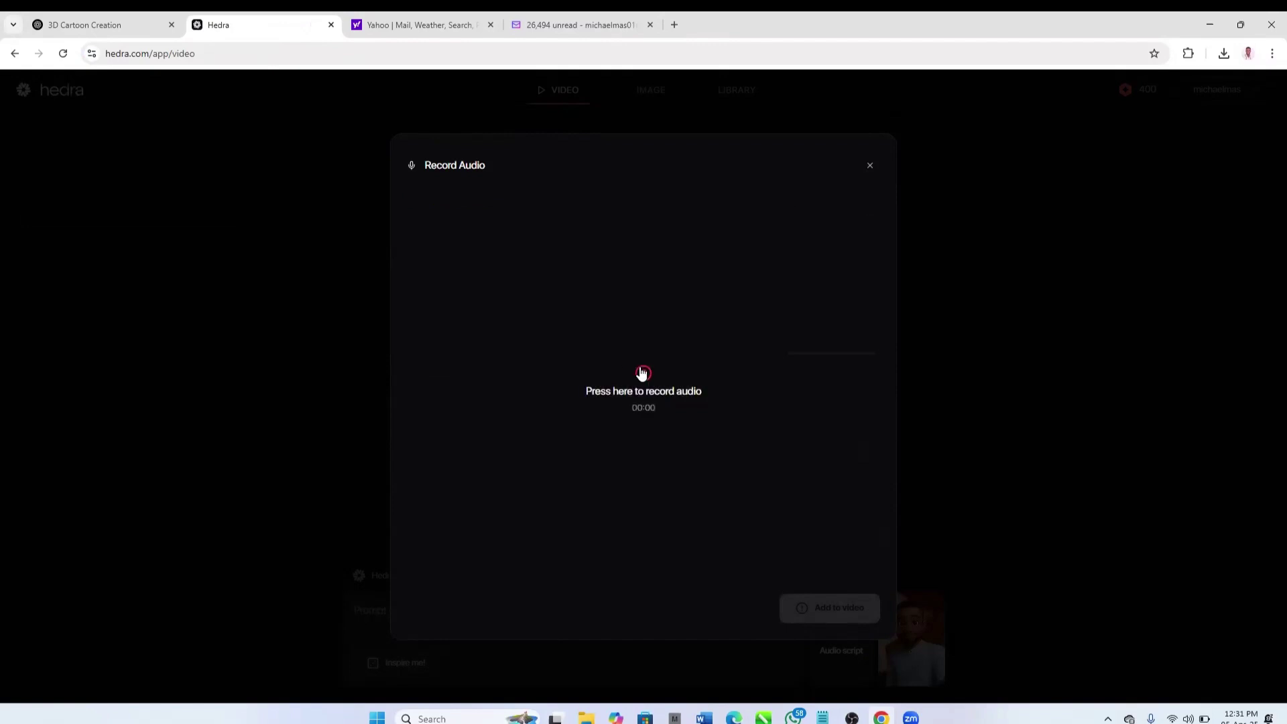
left_click(642, 373)
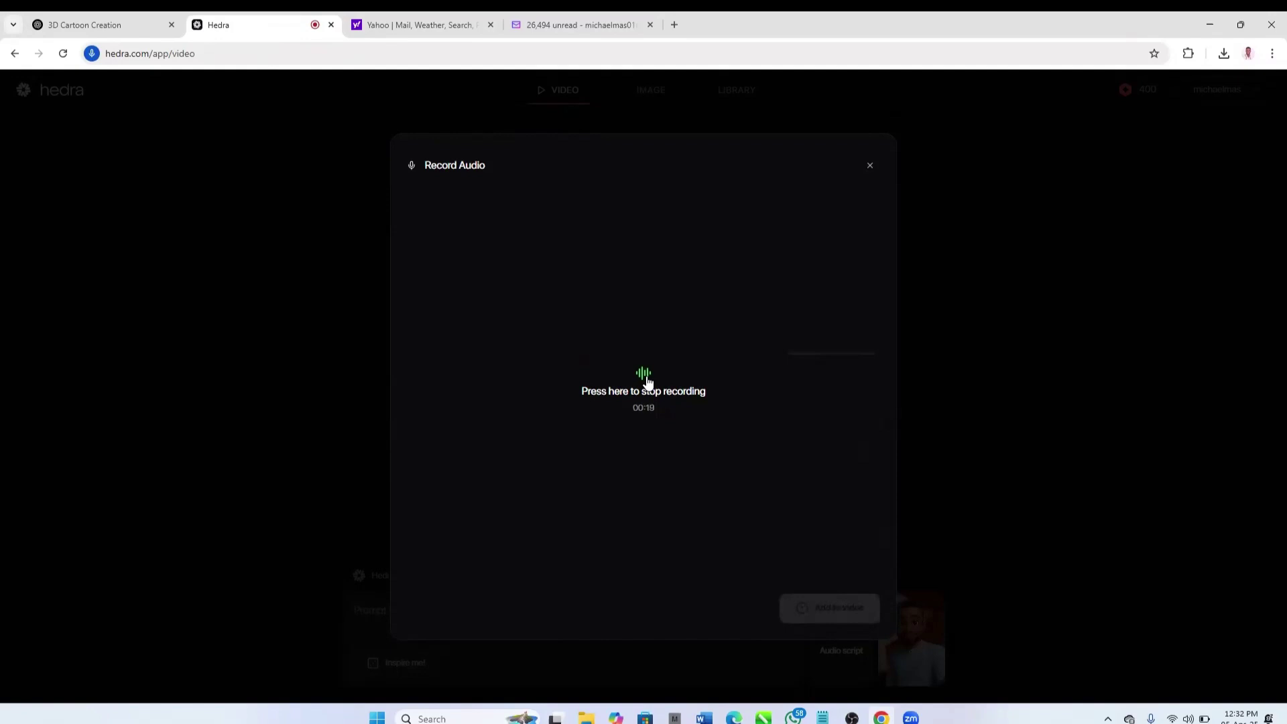
left_click(648, 383)
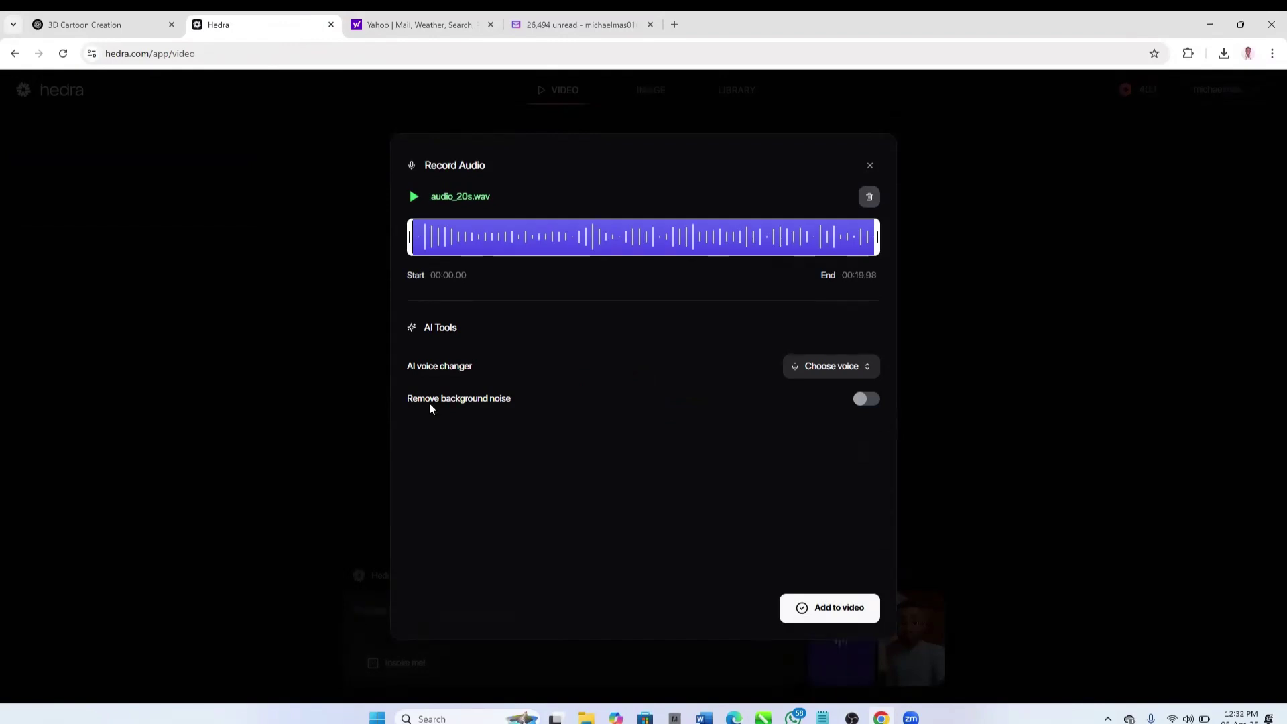
left_click(861, 400)
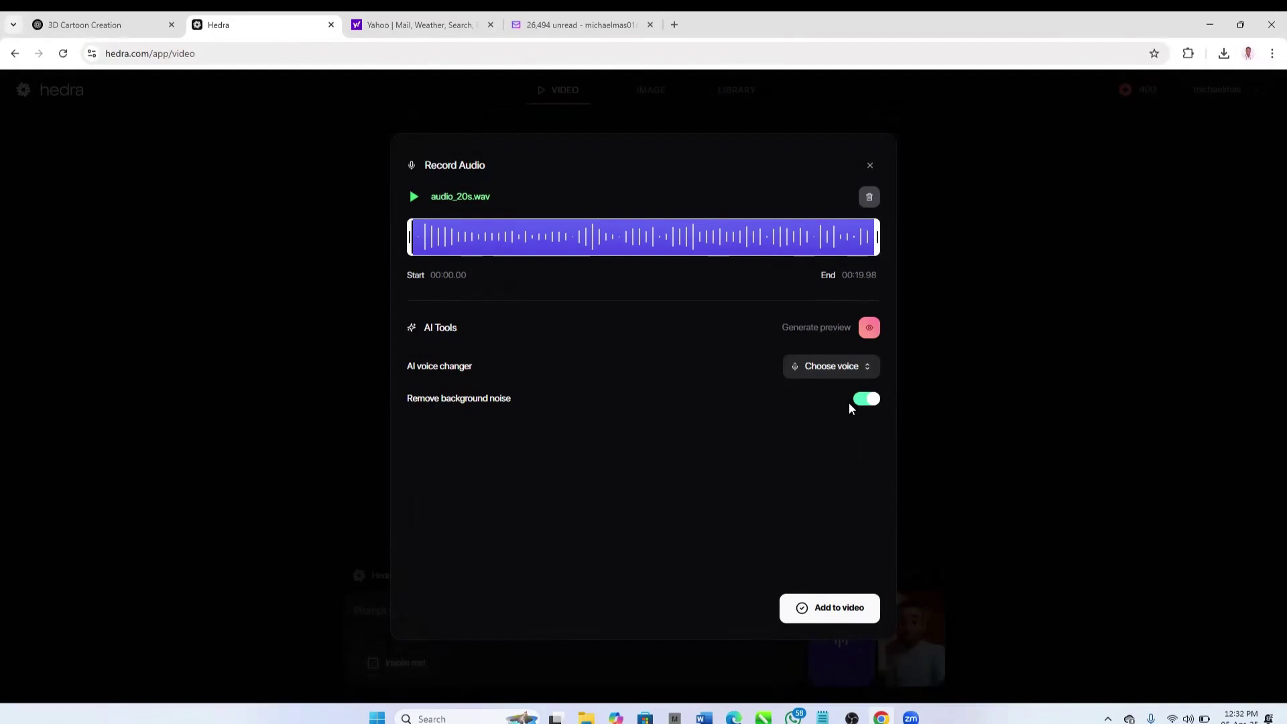
left_click(833, 608)
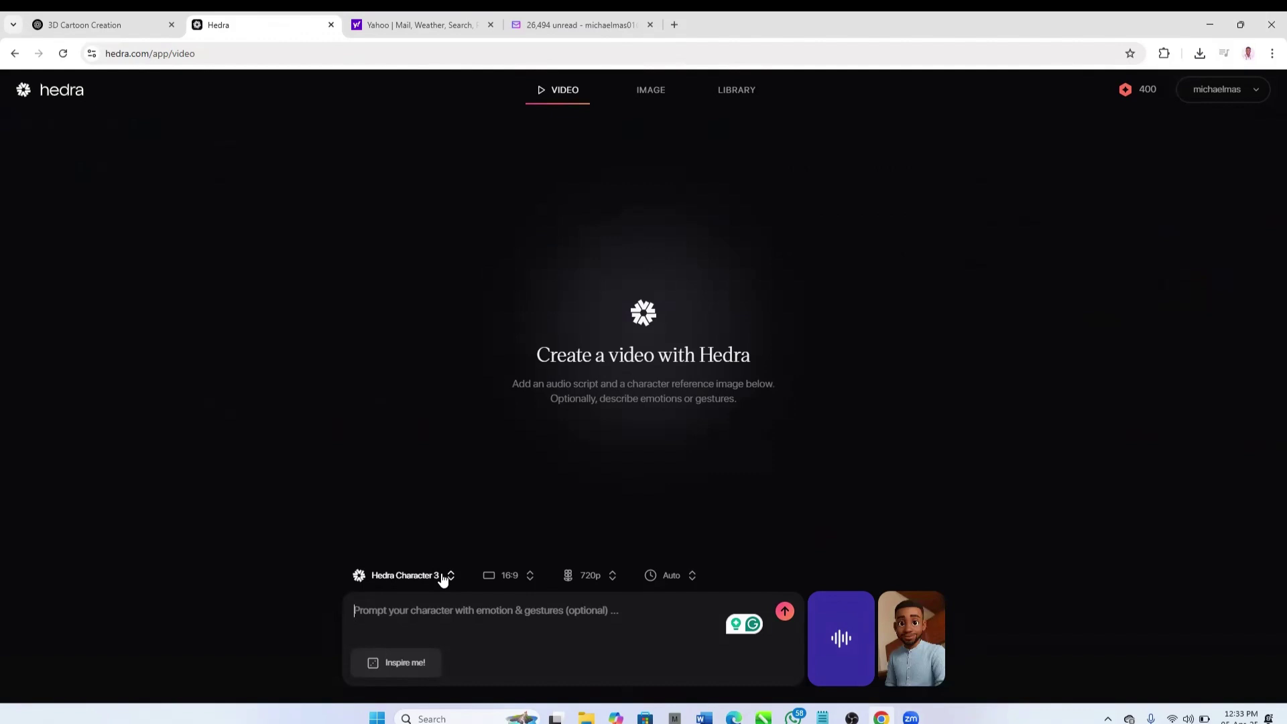
Generate the video with the character prompt "cheerful and smiling", continuing in the free queue without upgrading.
type("che")
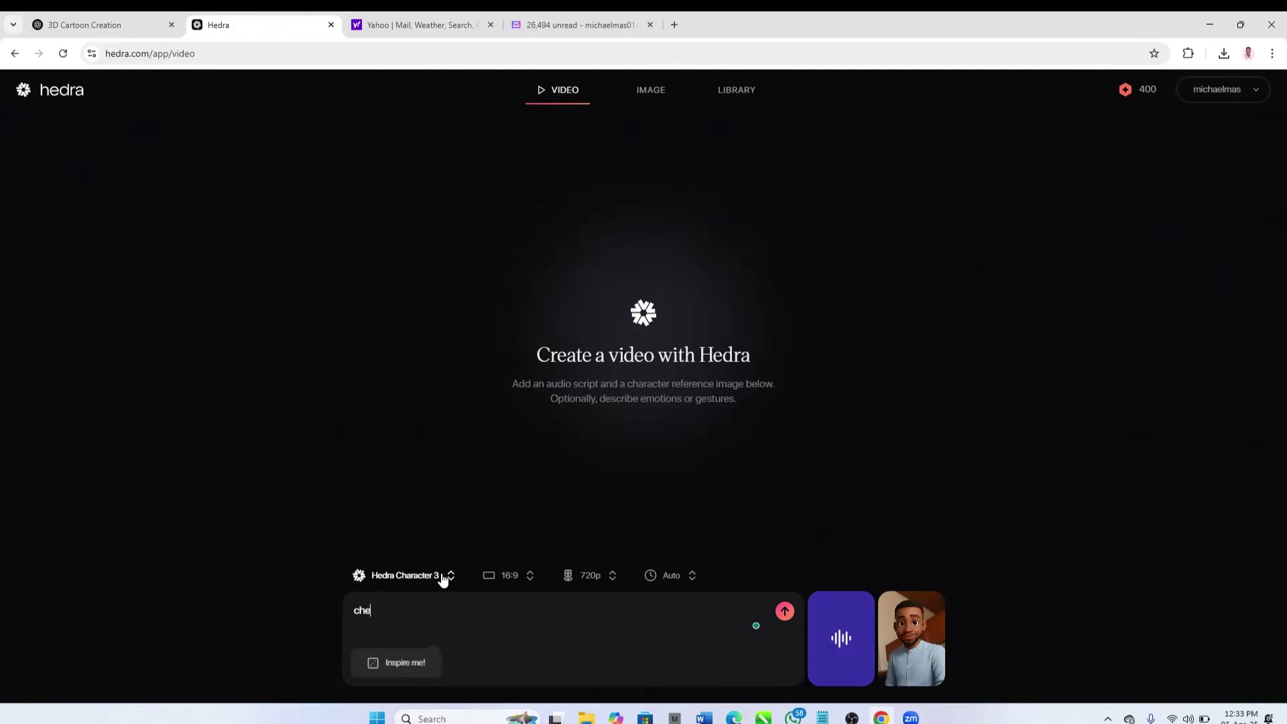
type("erful and smiling")
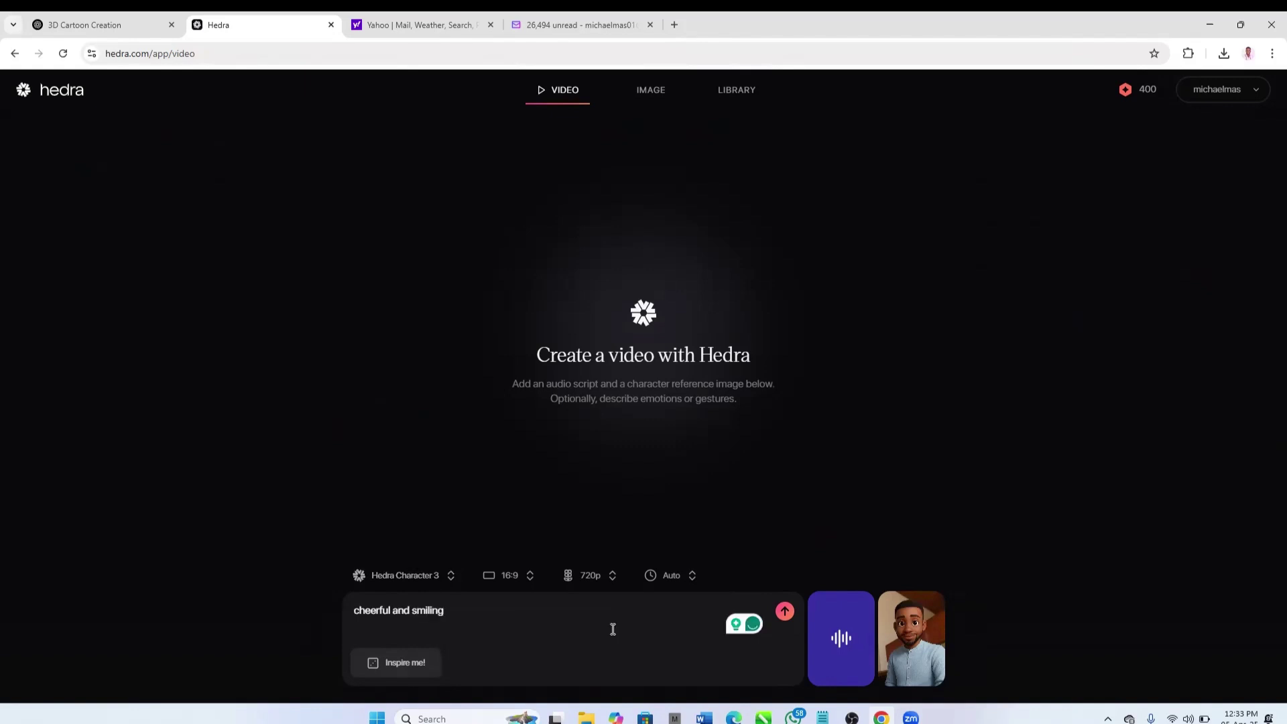
left_click(785, 611)
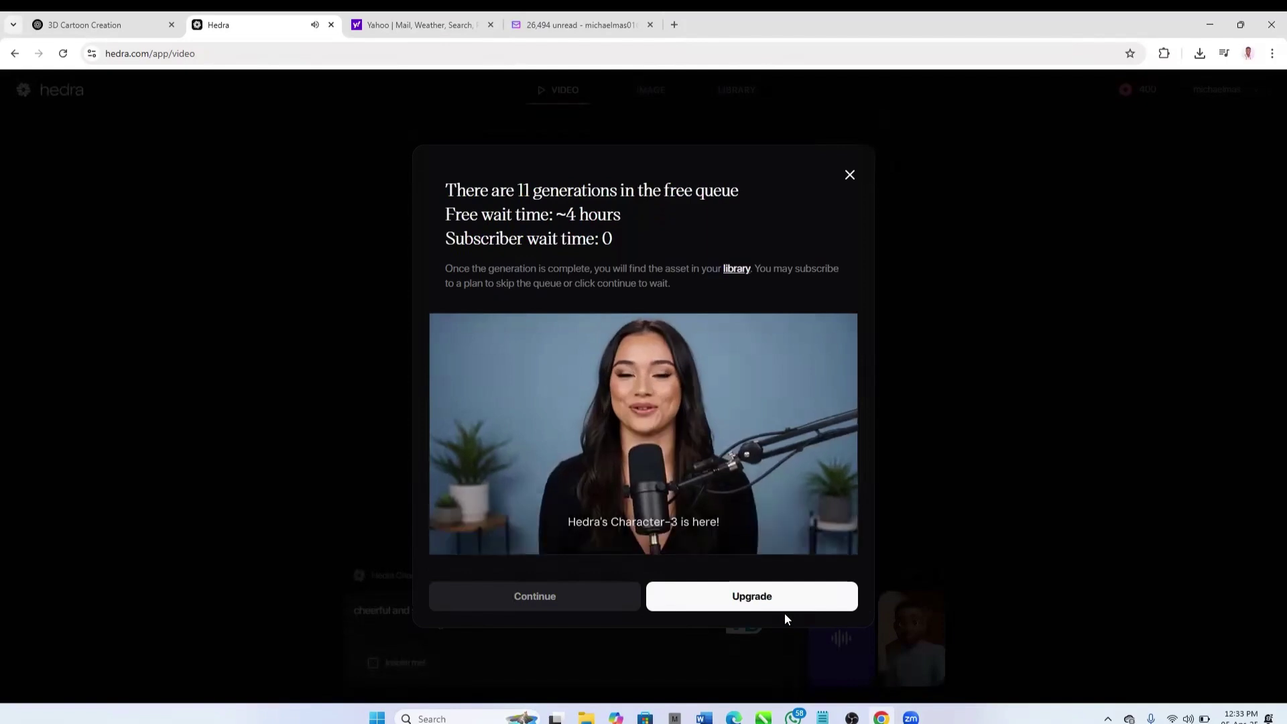
left_click_drag(456, 191, 754, 197)
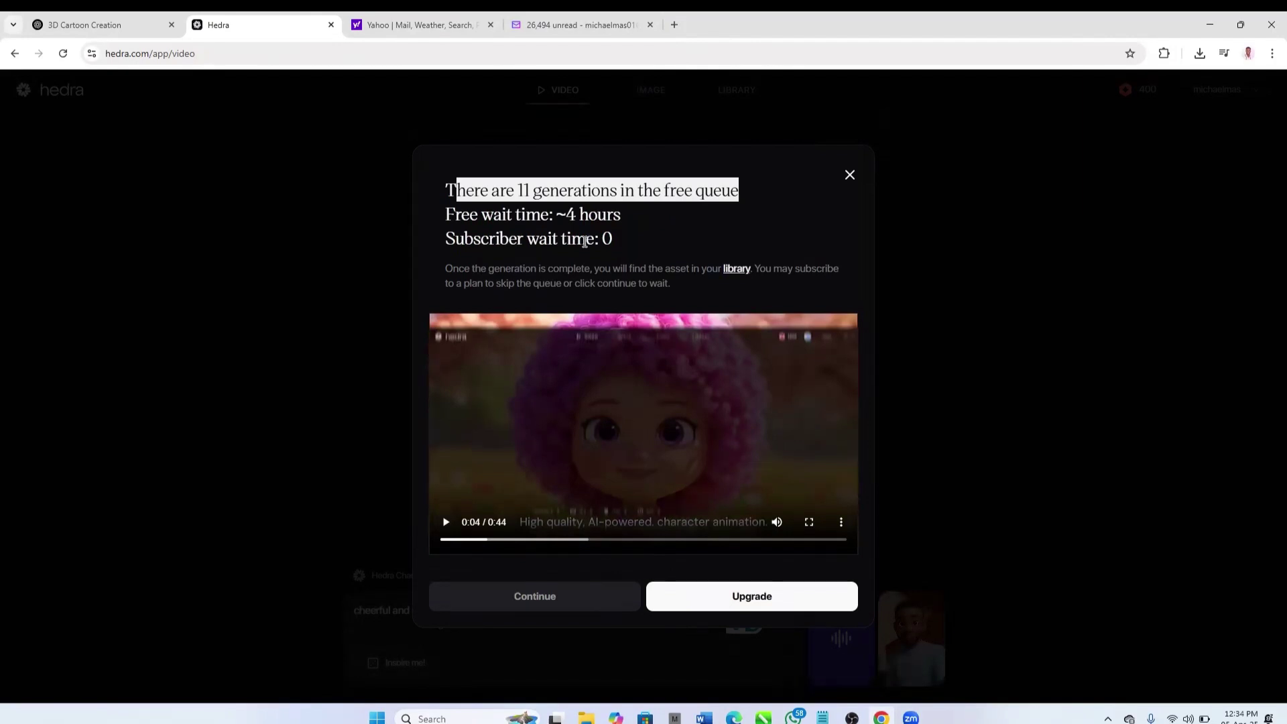
left_click(520, 189)
left_click_drag(530, 192, 523, 194)
left_click(602, 193)
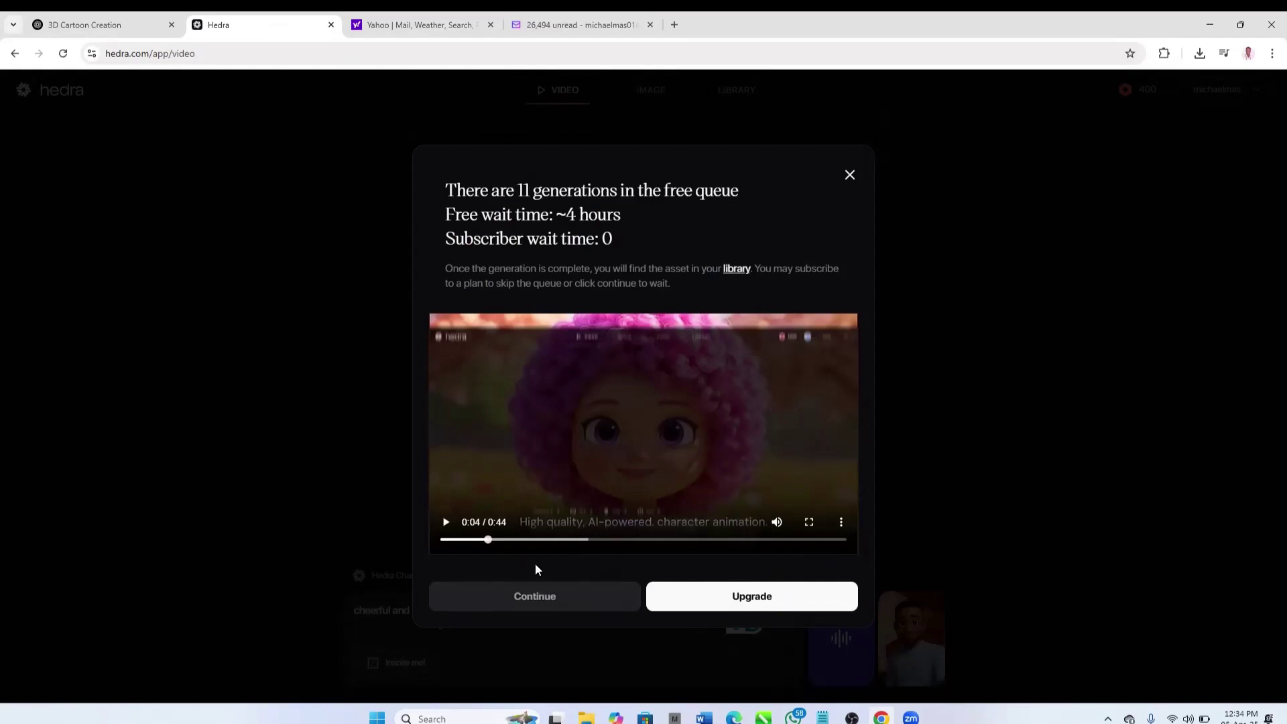
left_click(545, 603)
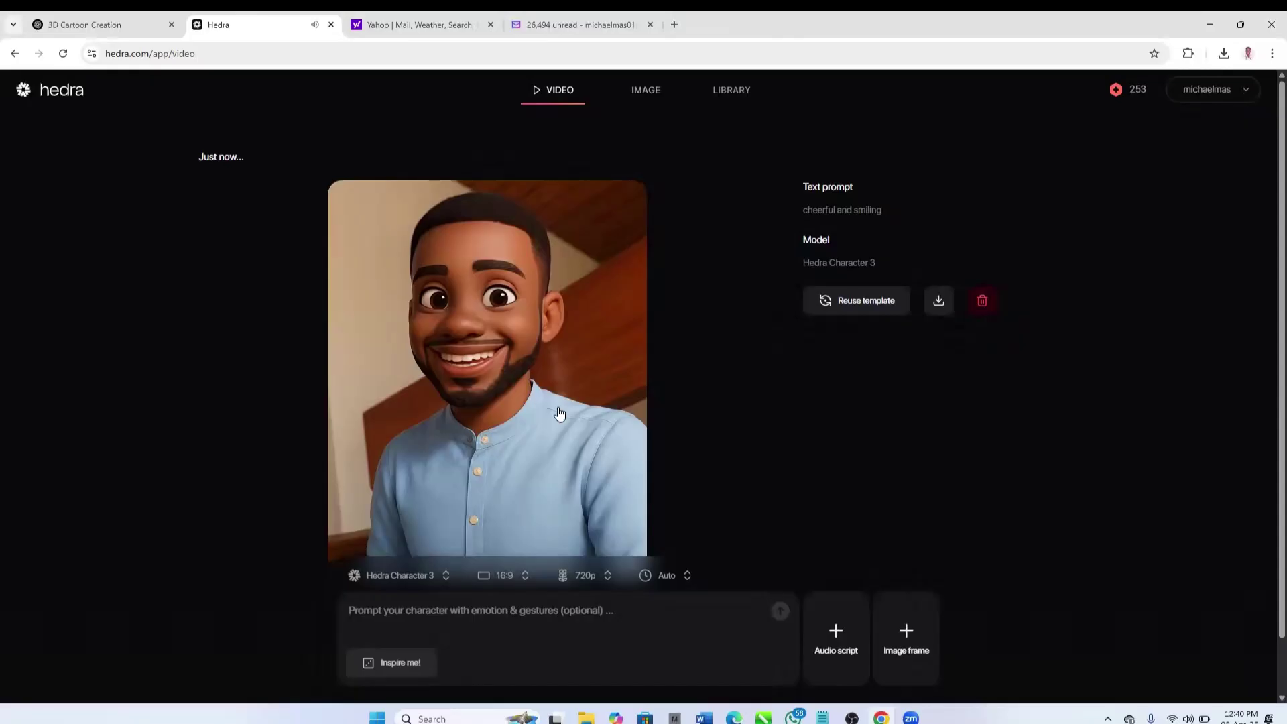
Play back the generated talking cartoon video and download it.
left_click(496, 421)
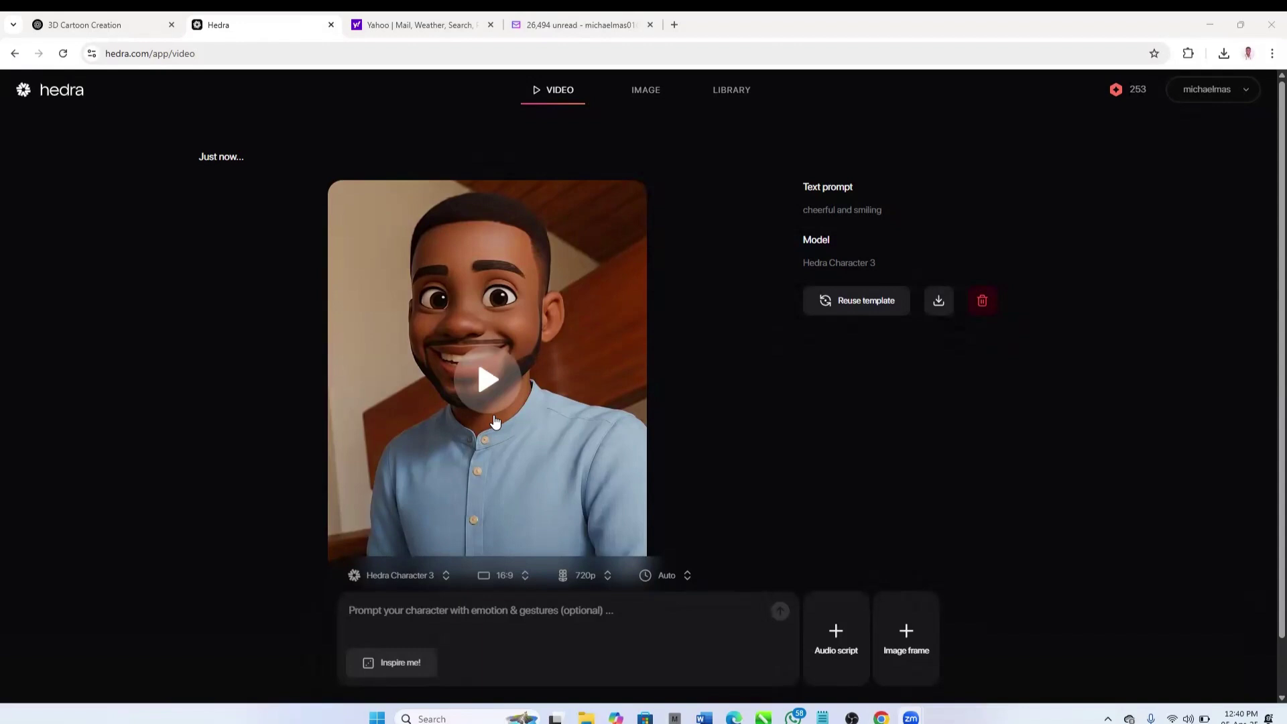
left_click(487, 382)
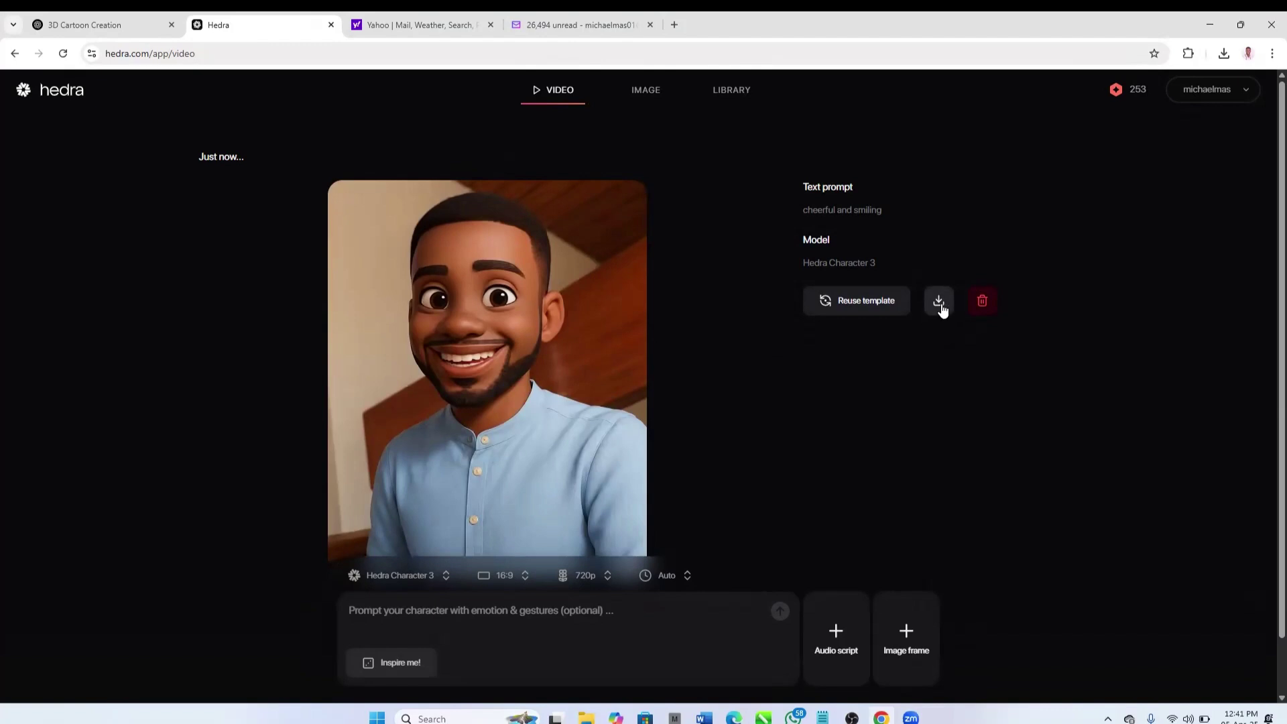
left_click(940, 305)
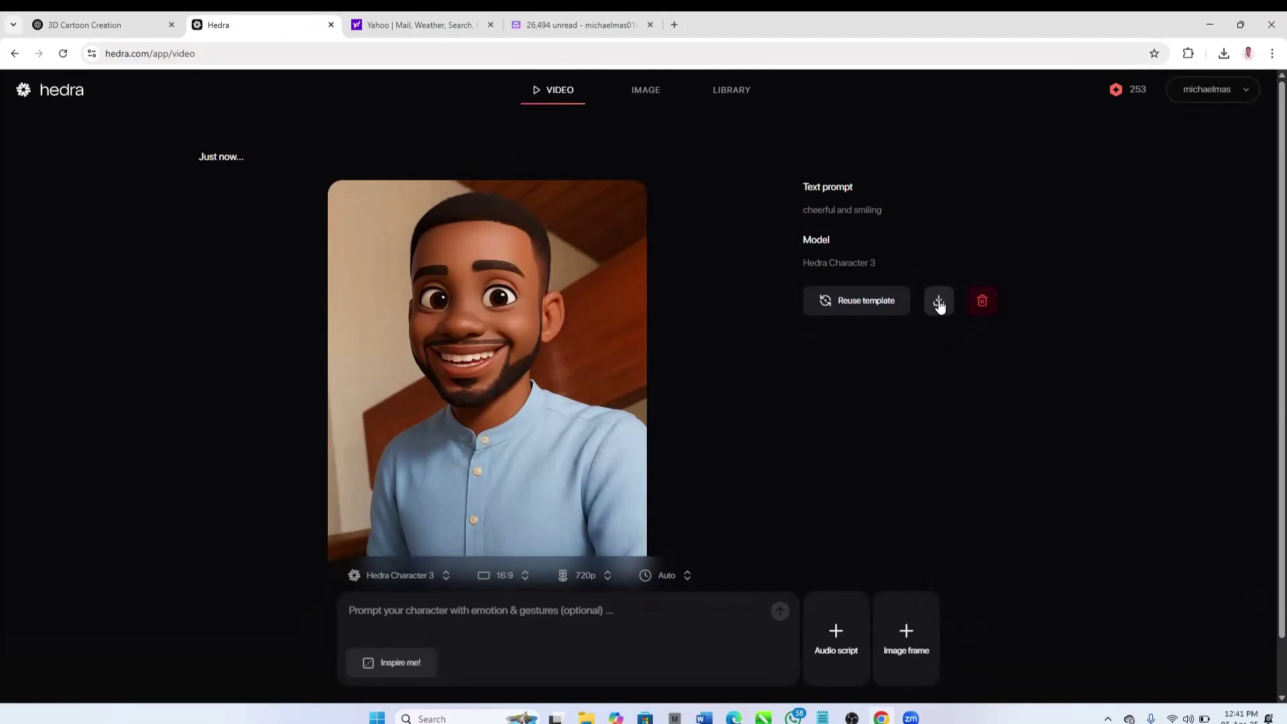